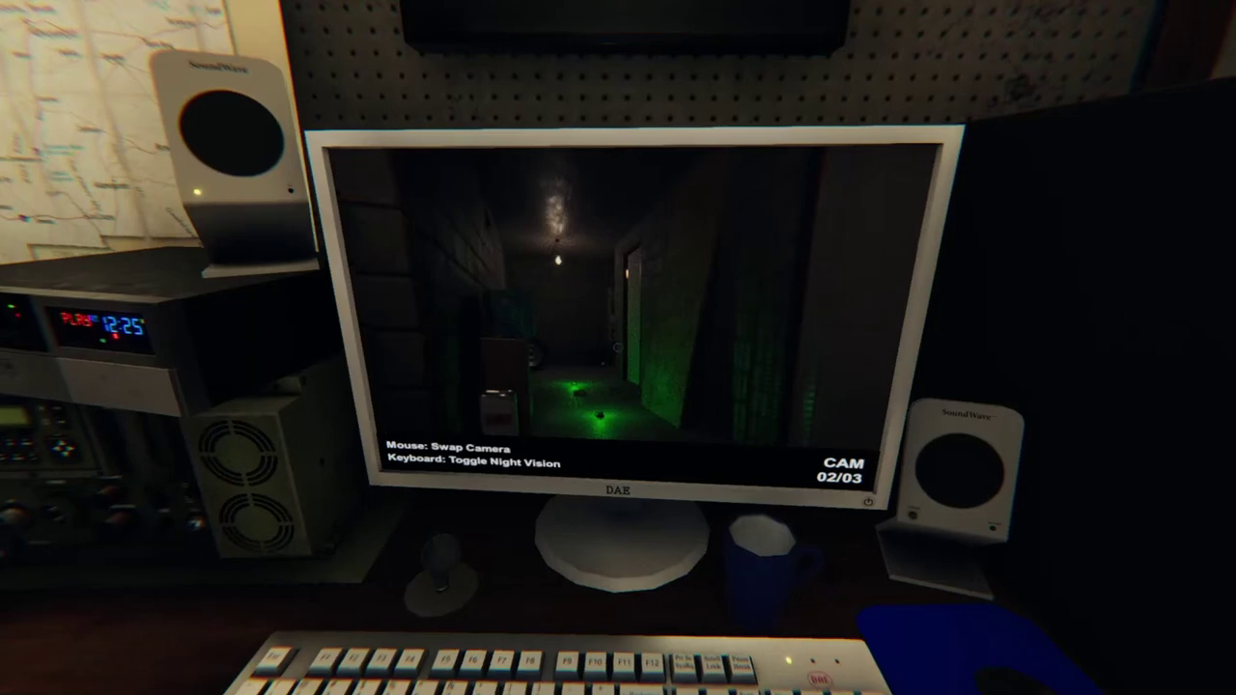
click(618, 347)
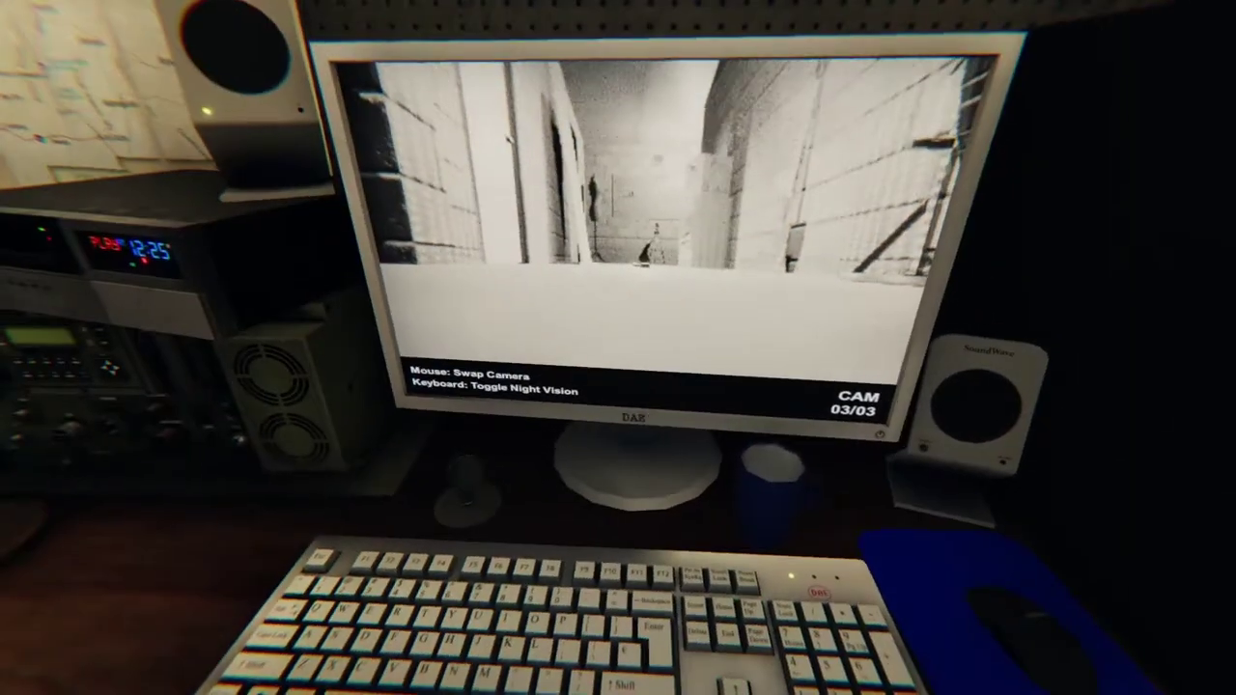
key(f)
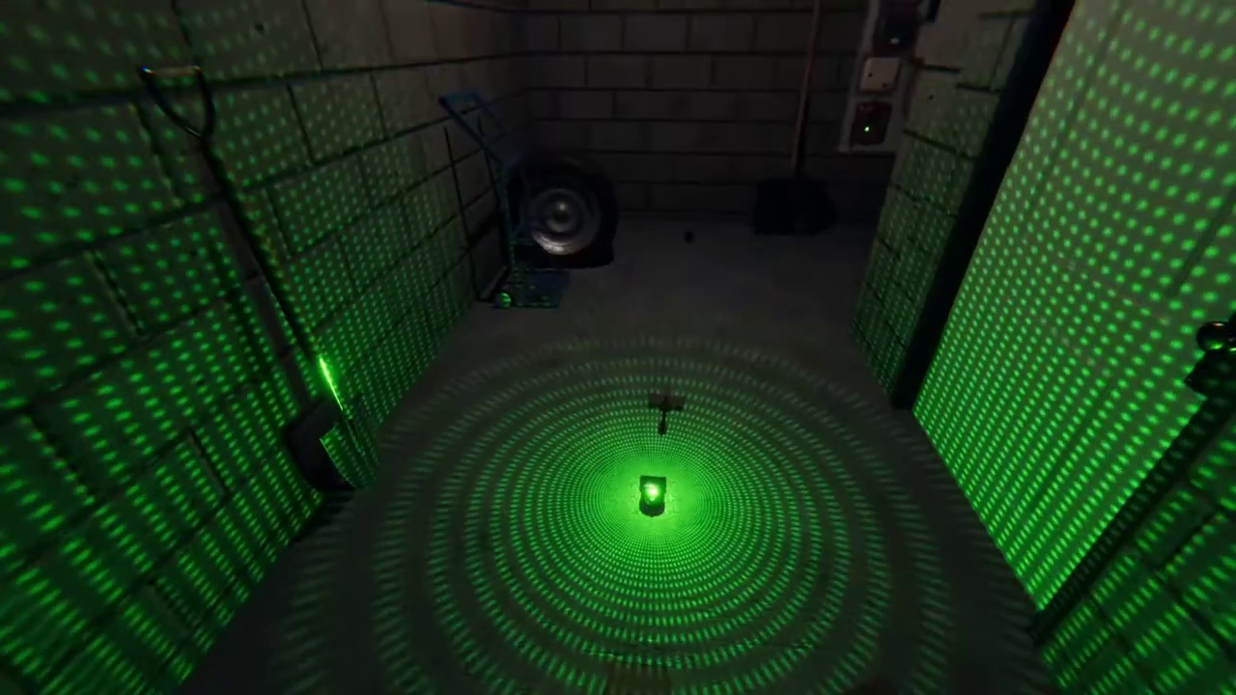
key(q)
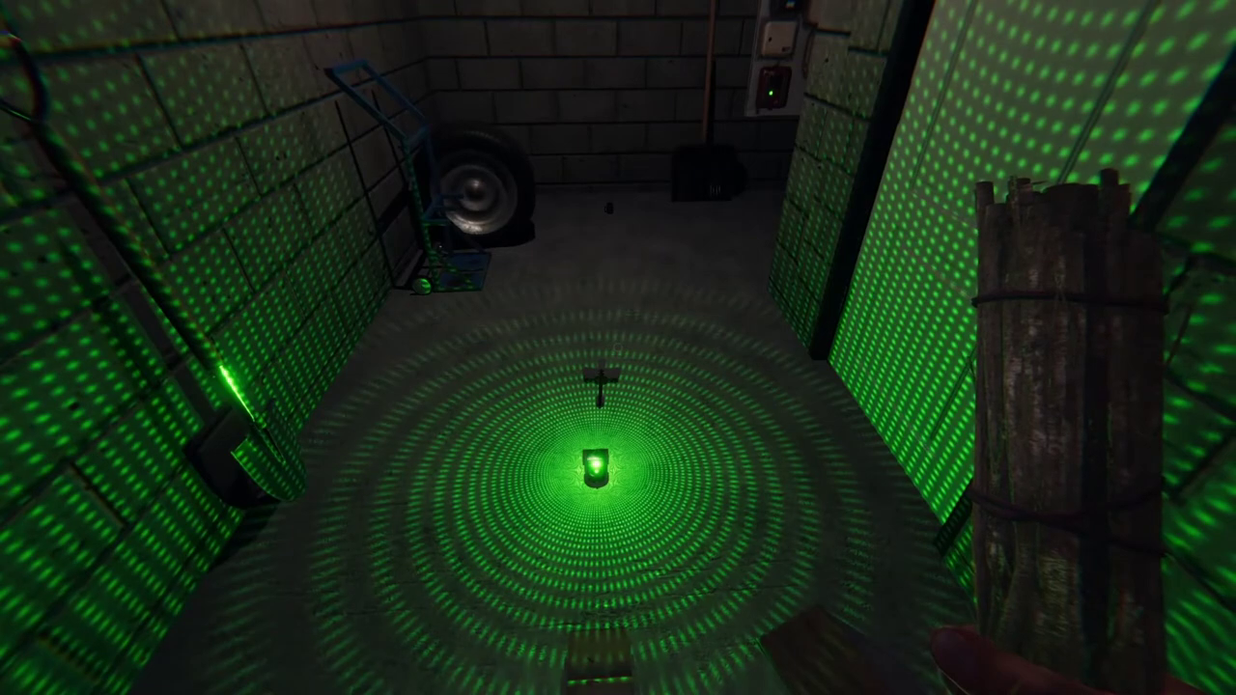
key(w)
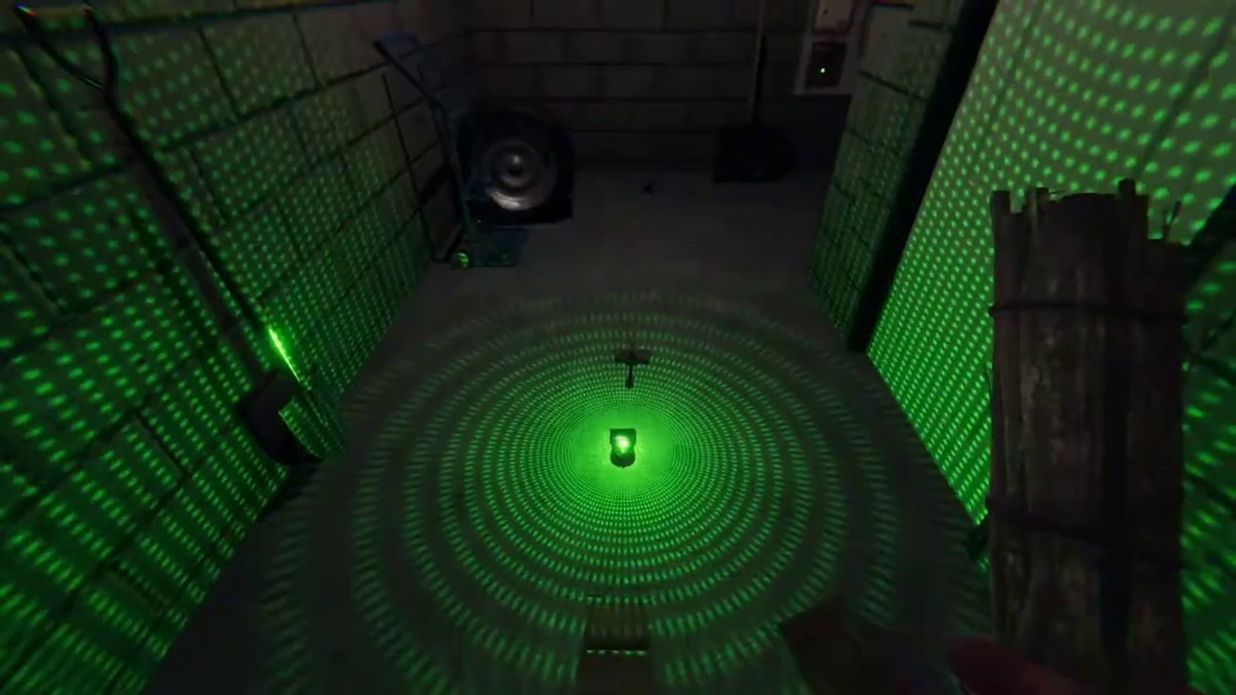
key(w)
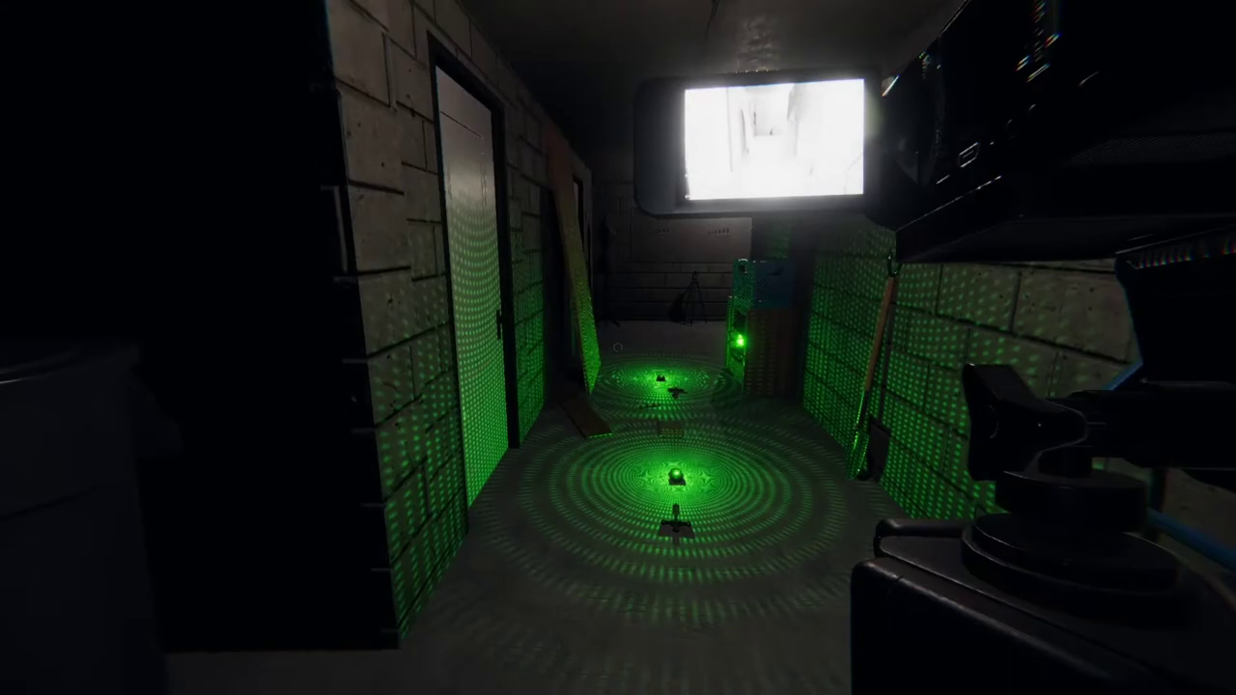
key(w)
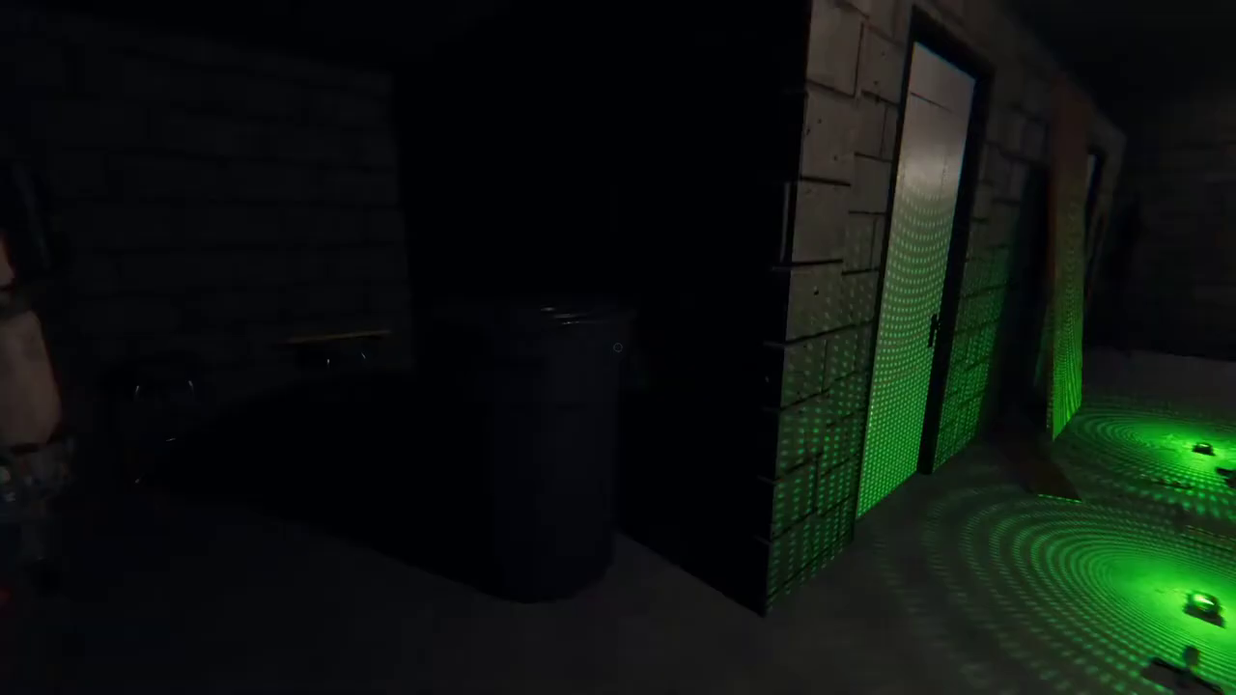
drag(618, 348, 289, 348)
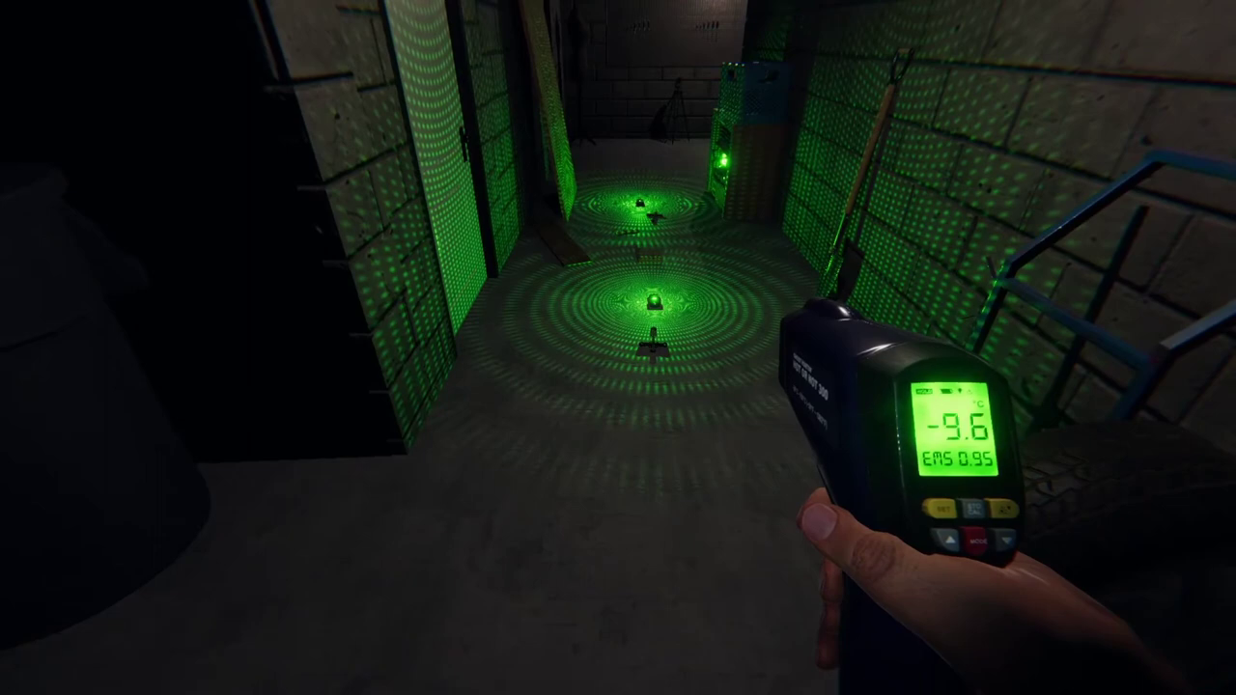
key(w)
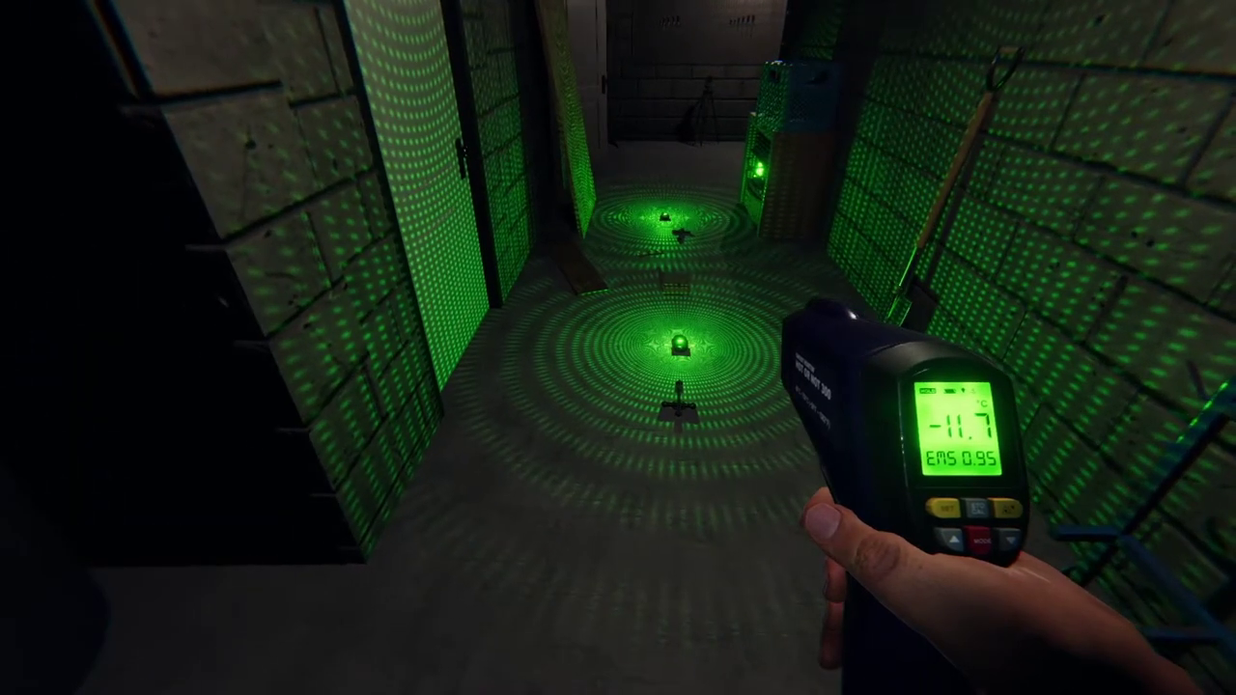
key(w)
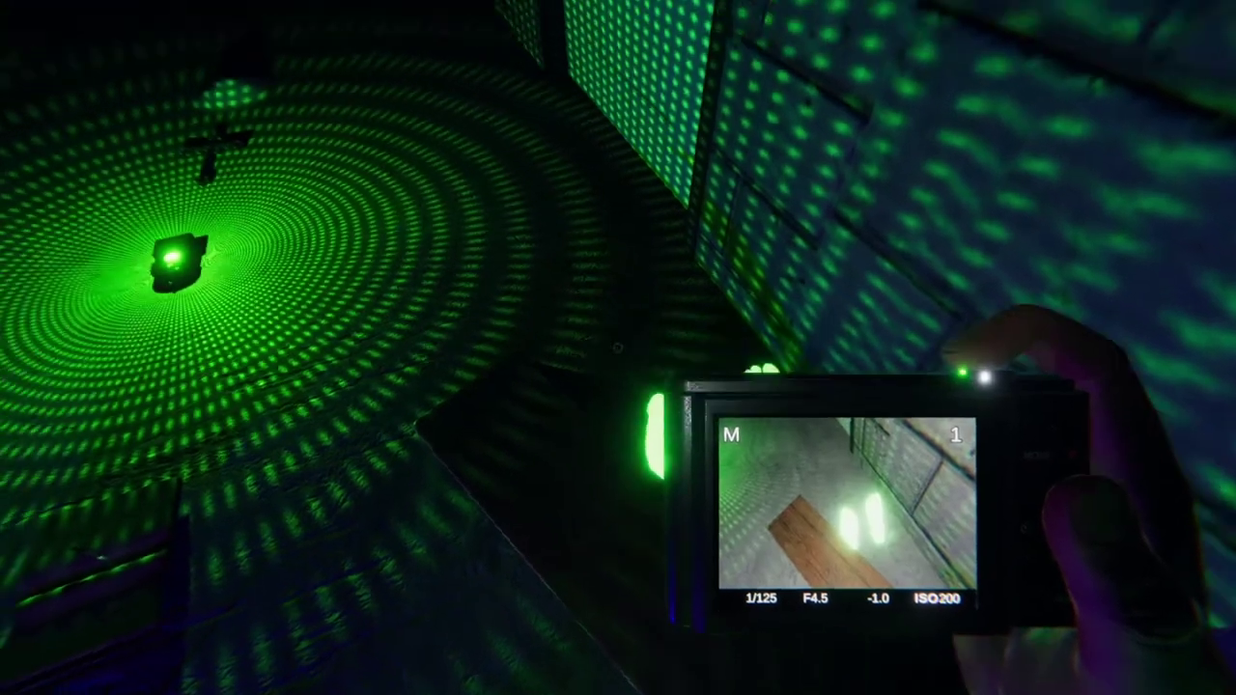
click(618, 348)
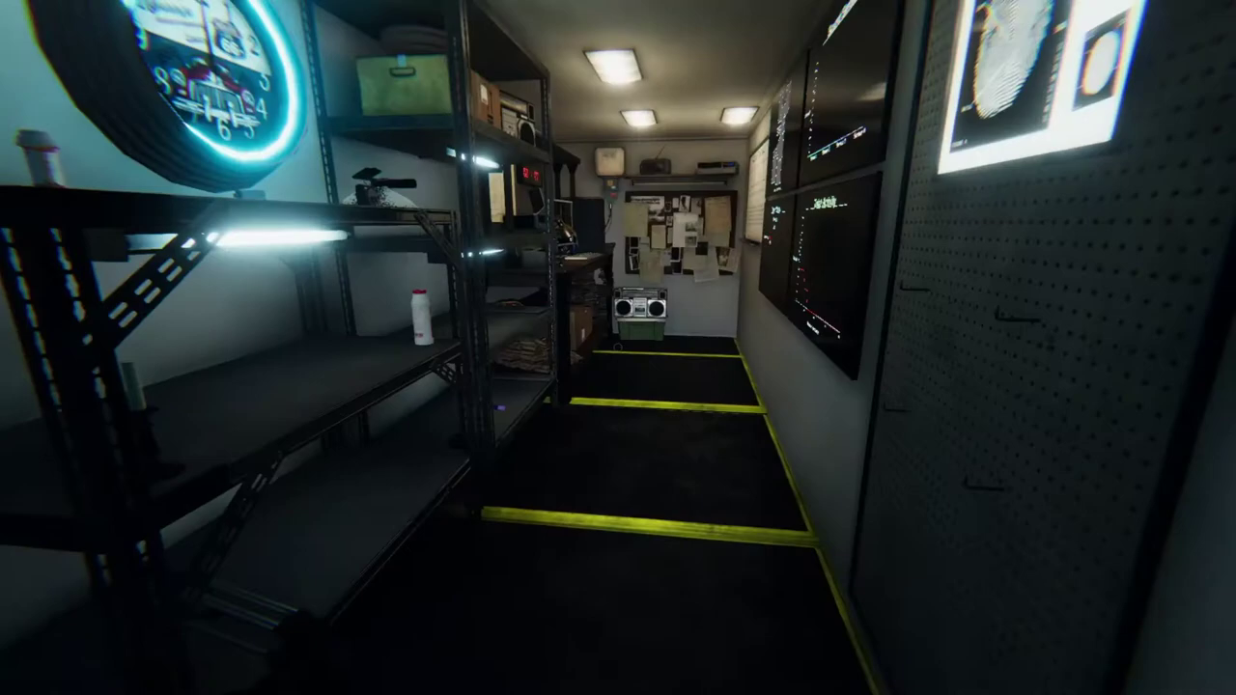
key(w)
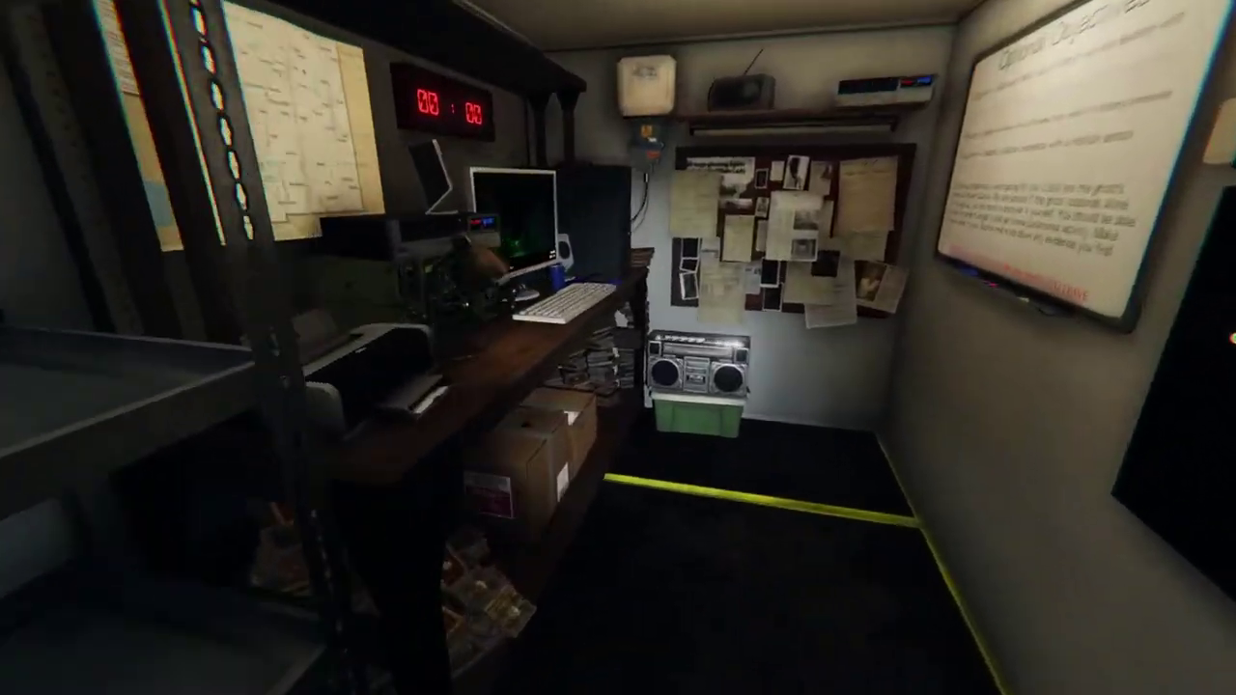
key(w)
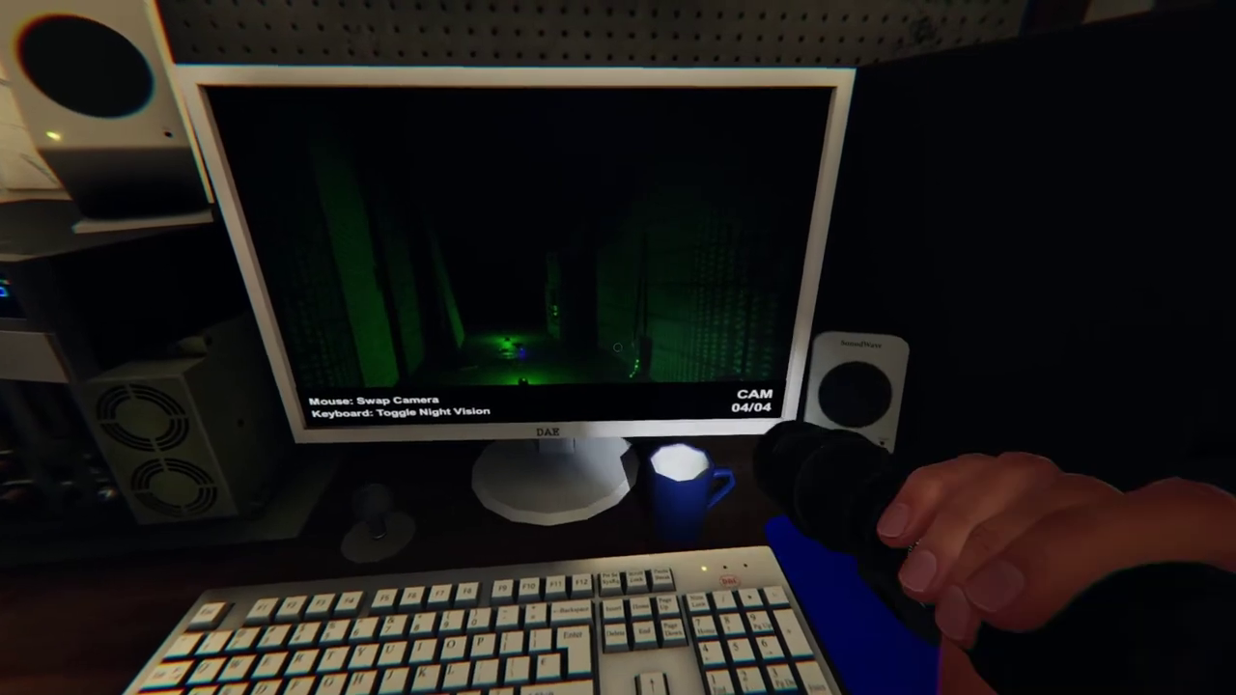
key(w)
key(w)
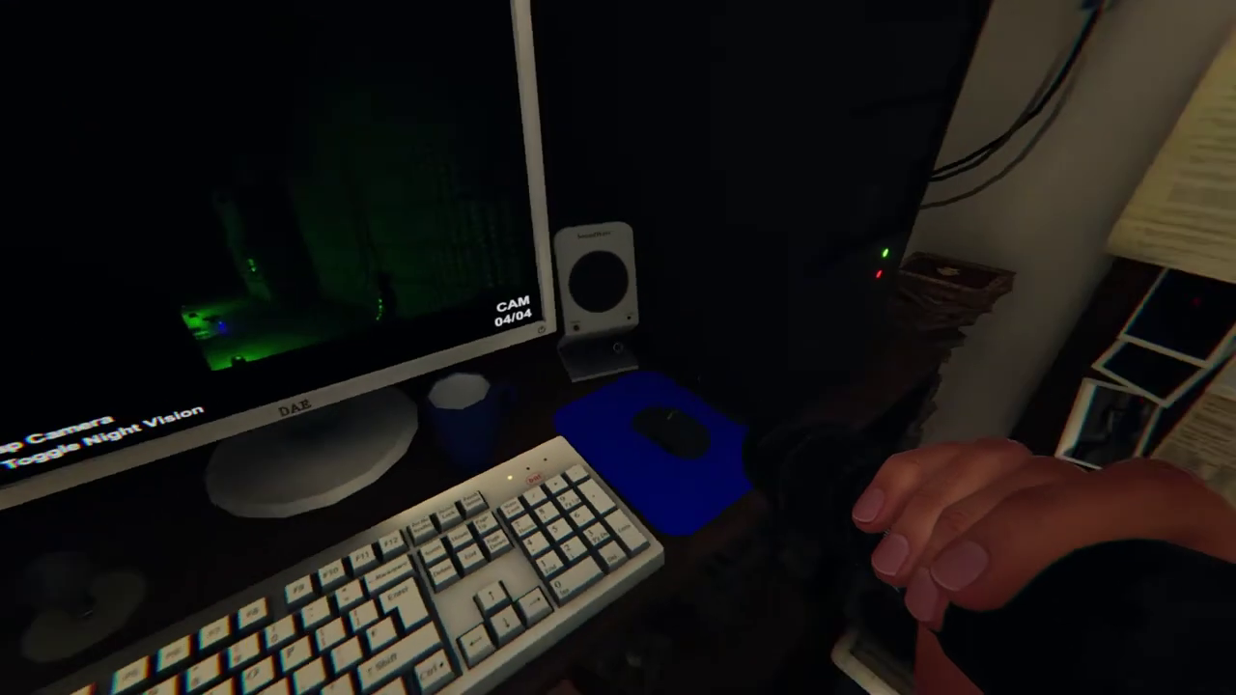
click(618, 347)
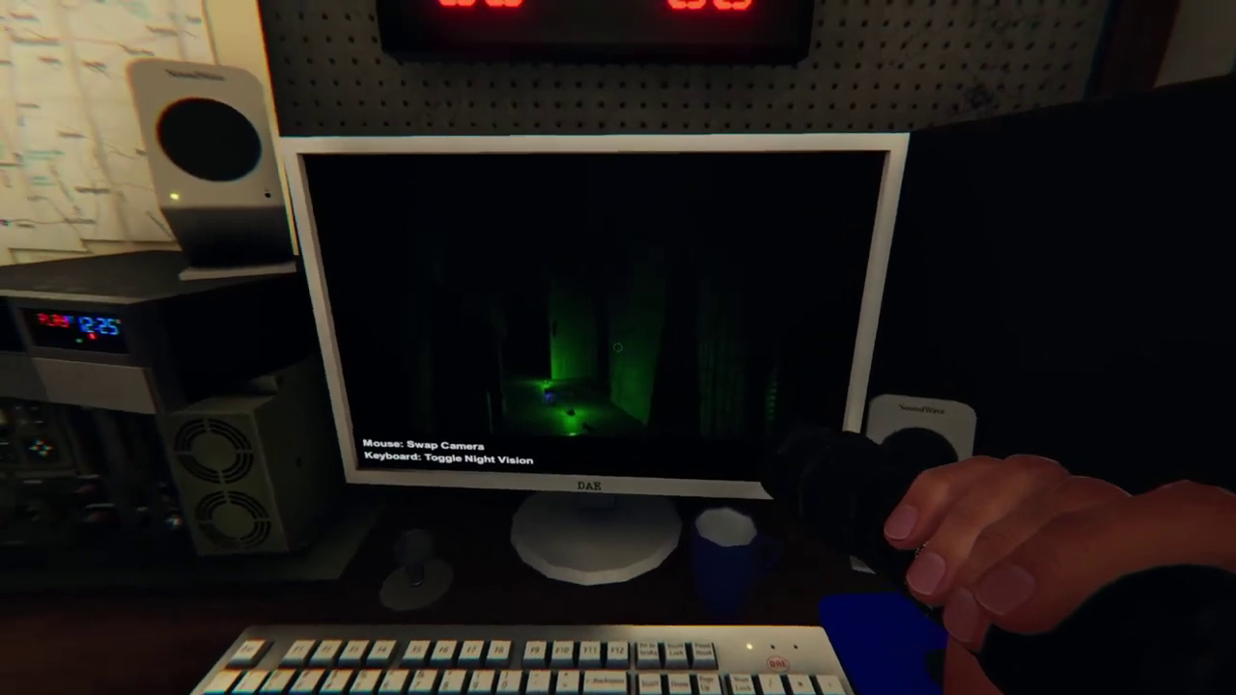
click(570, 309)
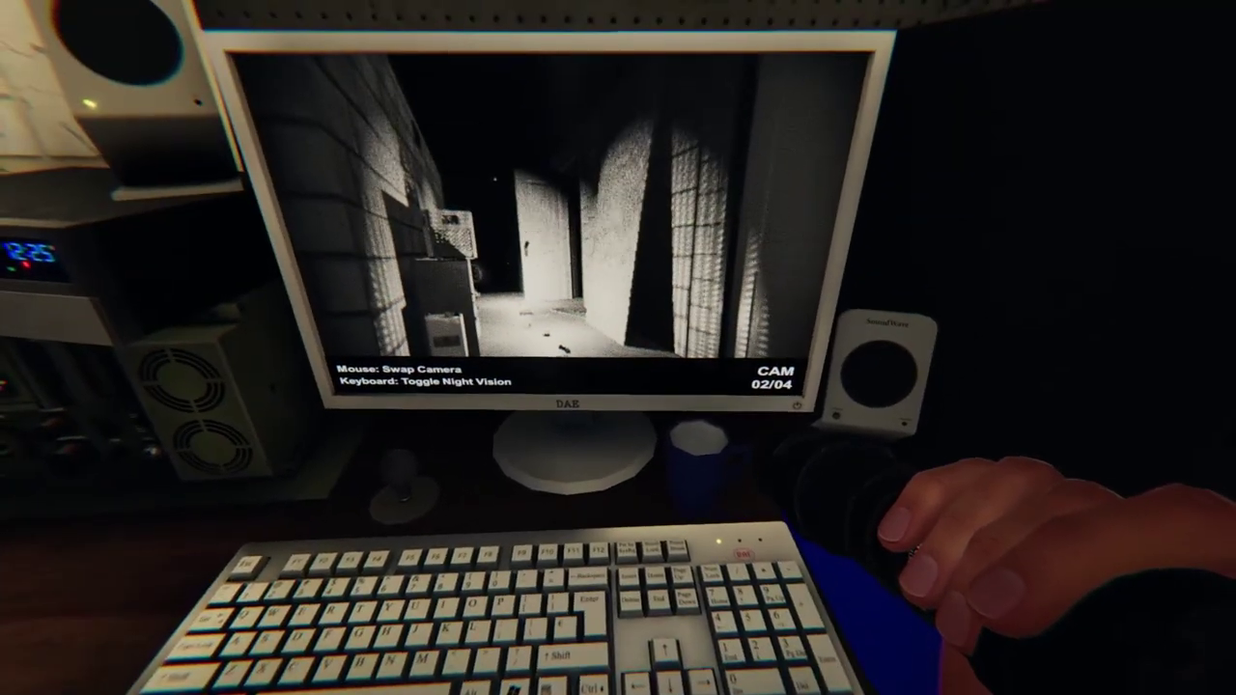